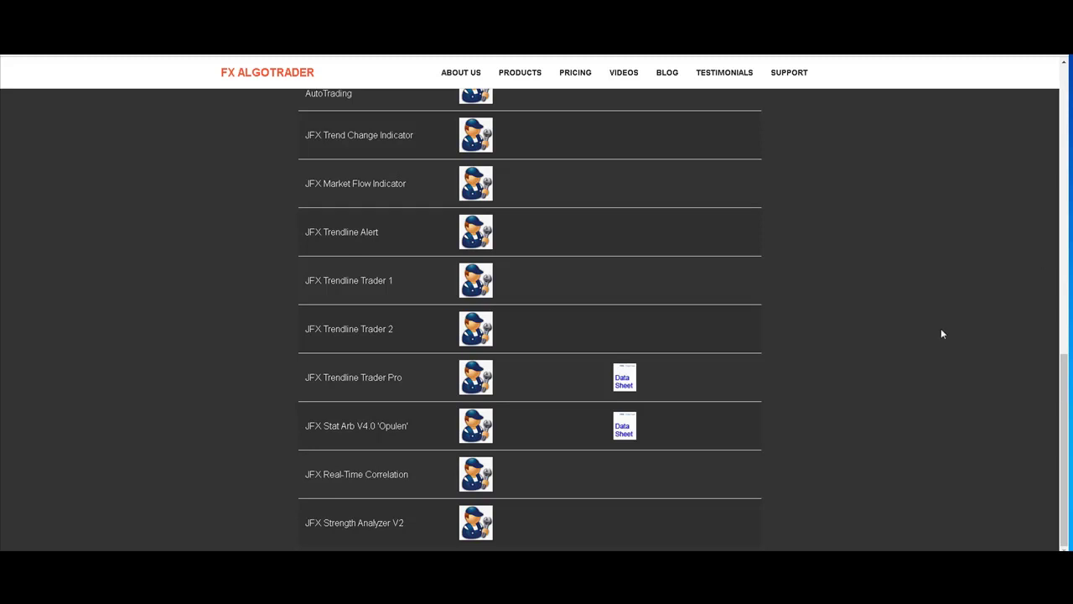
Download JFX Trendline Trader Pro from FX AlgoTrader and save it as a zip file.
left_click(475, 379)
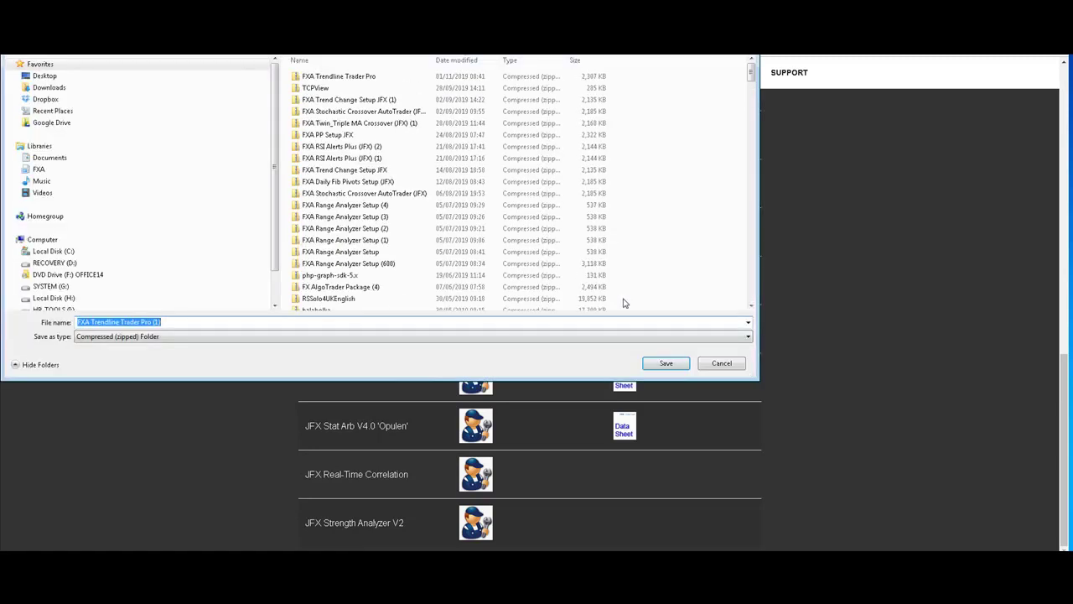
left_click(665, 363)
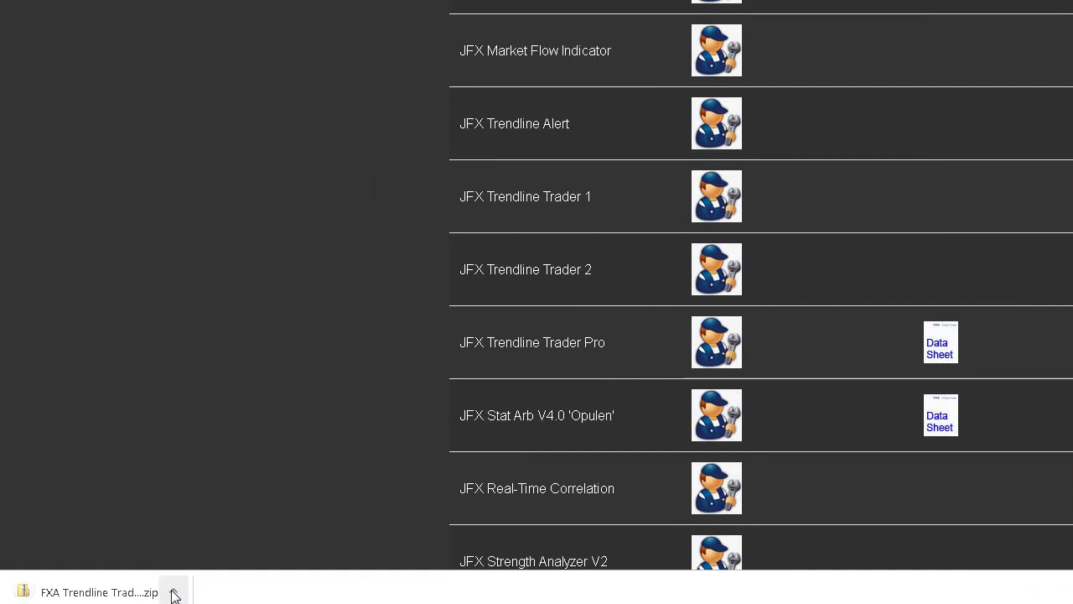
Open the downloaded zip in its folder and run the FXA Trendline Trader Pro installer despite the security warning.
left_click(173, 595)
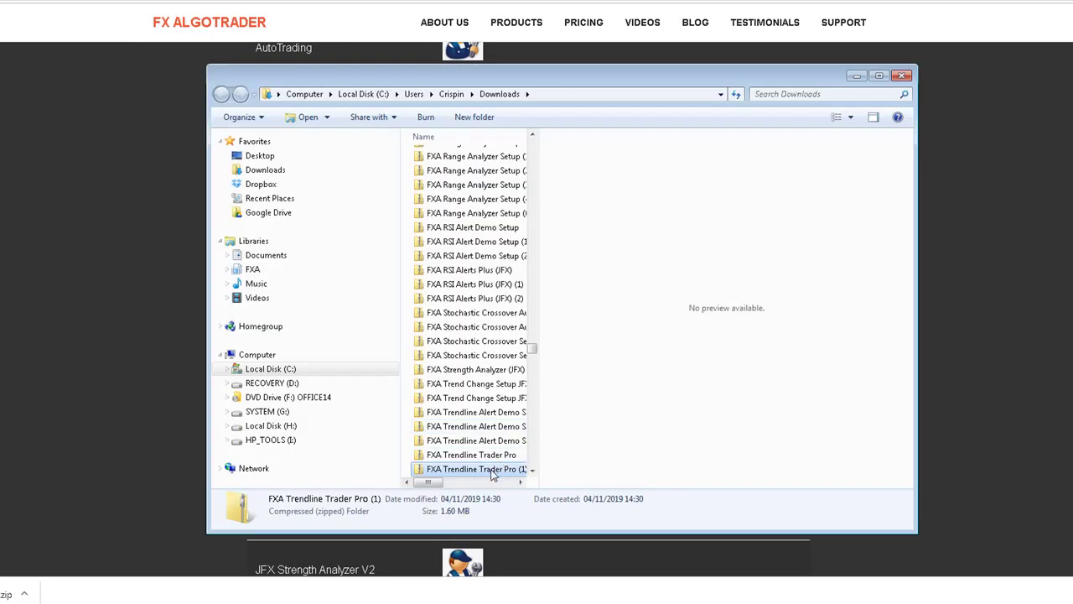
double_click(462, 471)
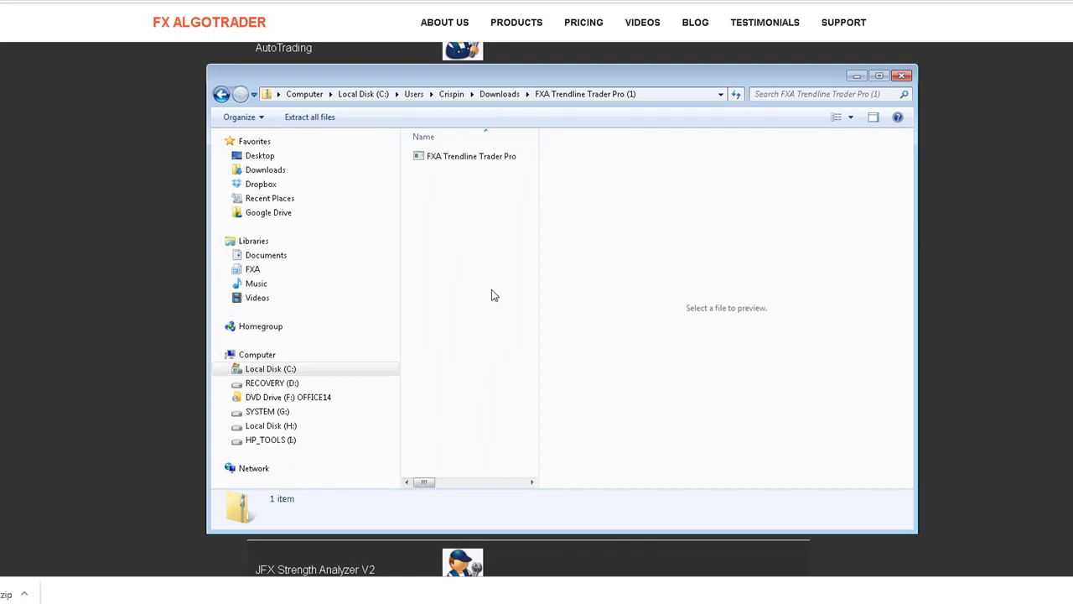
left_click(463, 159)
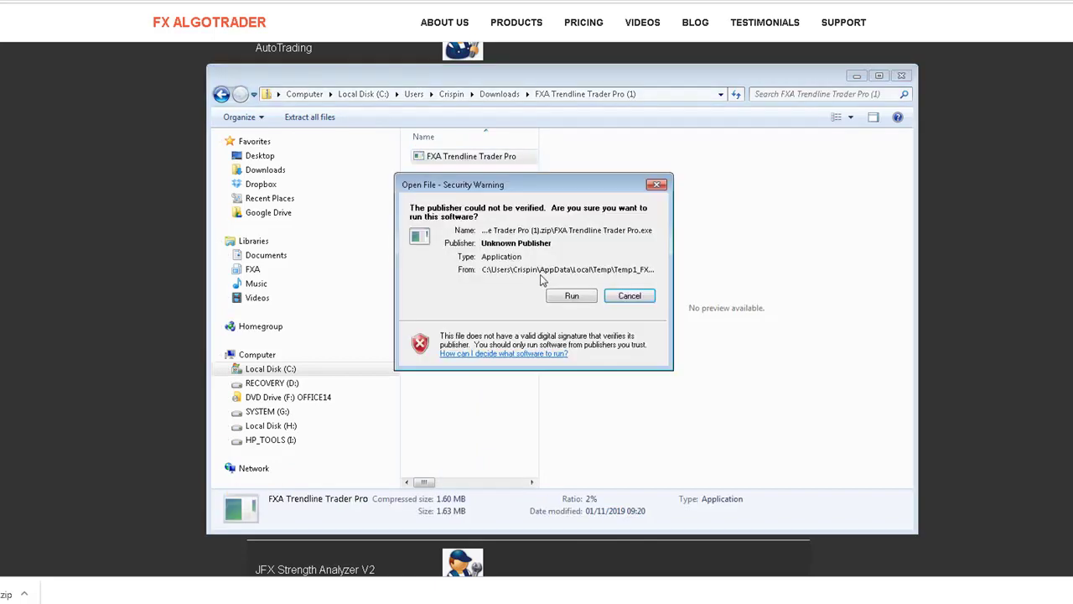
left_click(558, 297)
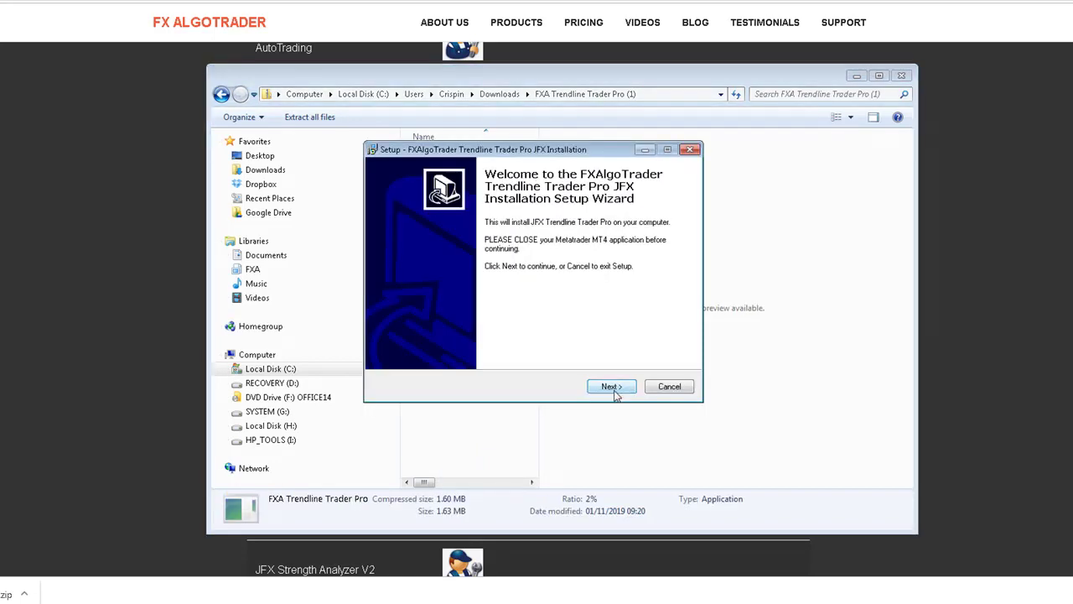
Accept the Trendline Trader Pro licence agreement and advance to the destination folder page.
left_click(615, 387)
left_click(450, 346)
left_click(613, 387)
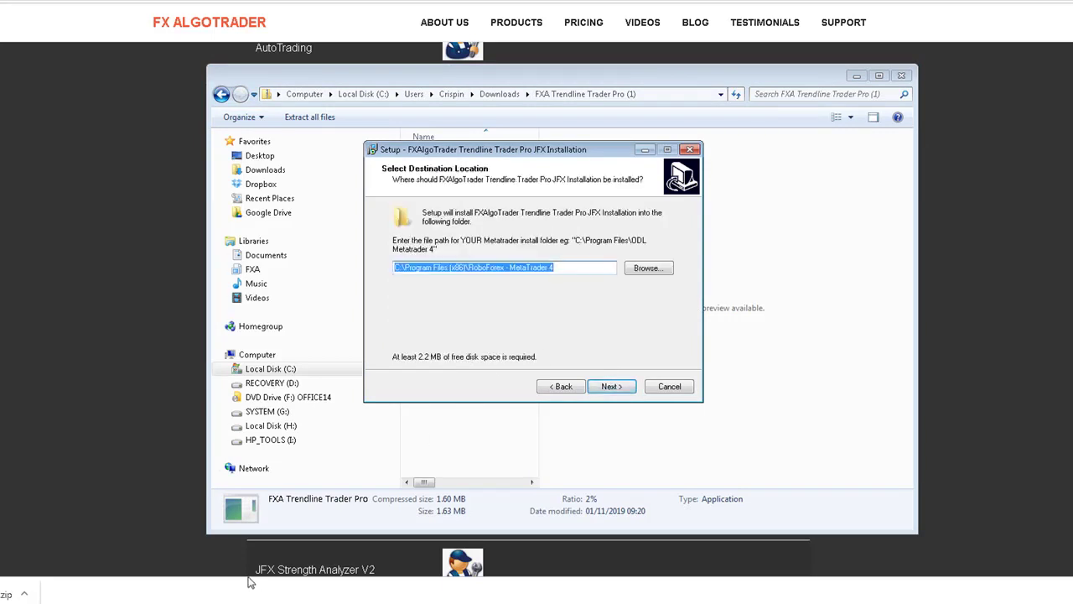
Launch MetaTrader 4 and copy its install folder path as text, then return to Setup.
key("super")
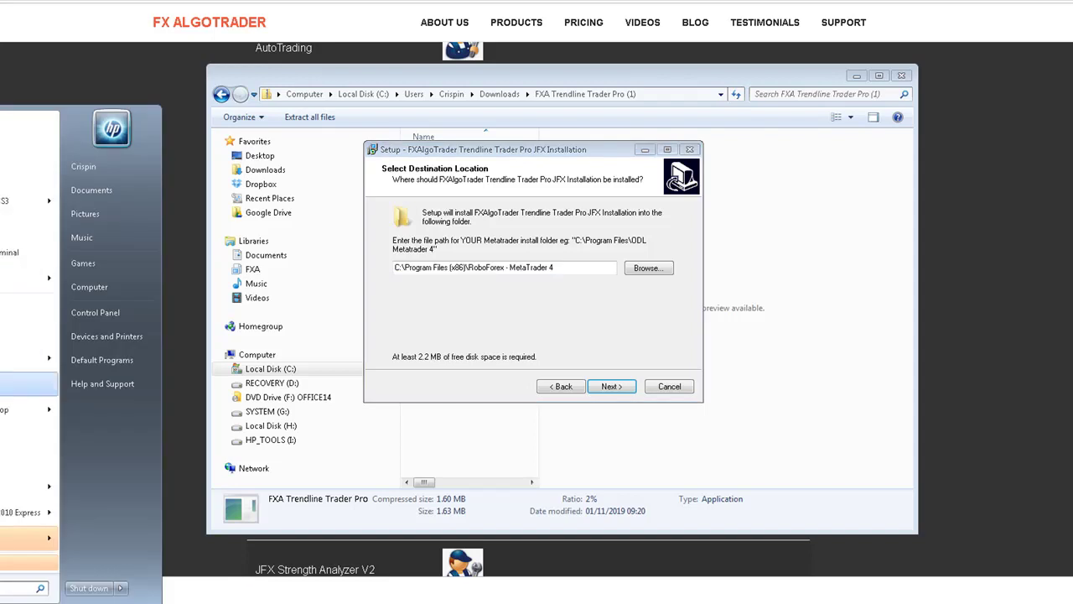
left_click(29, 384)
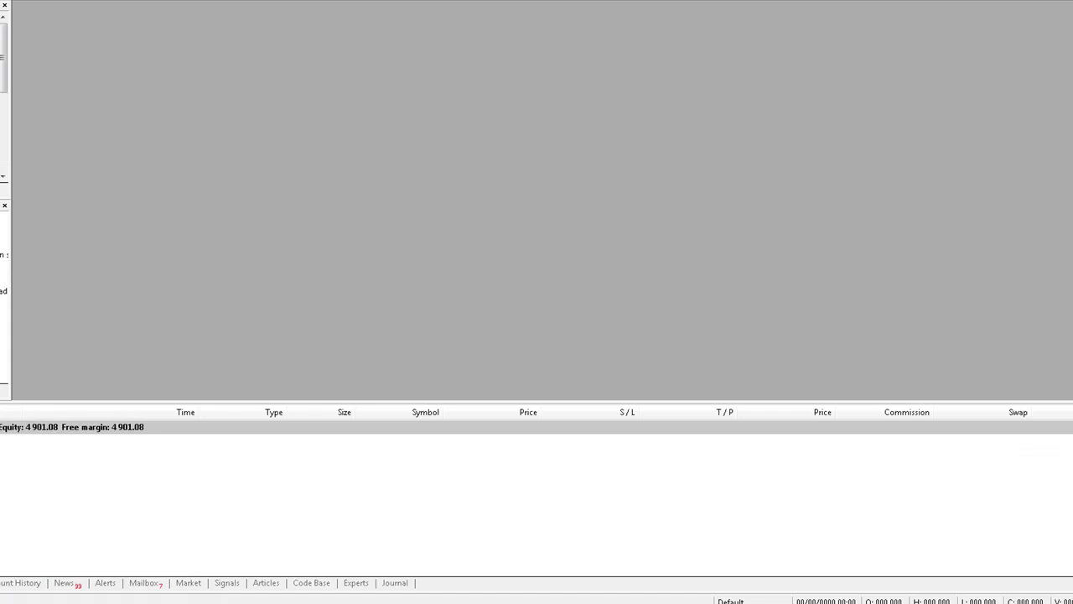
key("ctrl+shift+d")
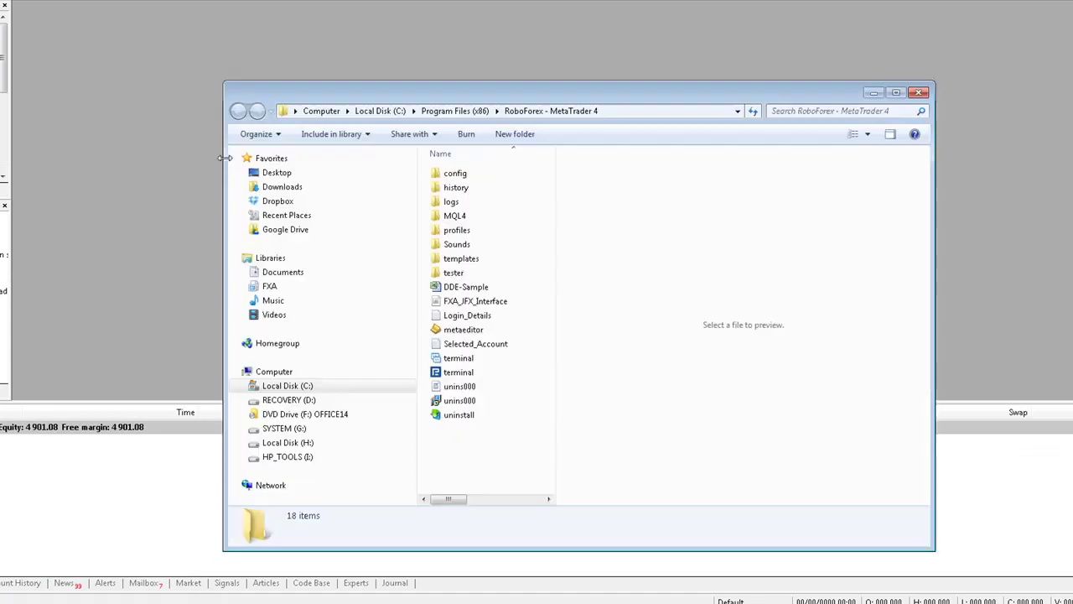
right_click(635, 112)
left_click(653, 134)
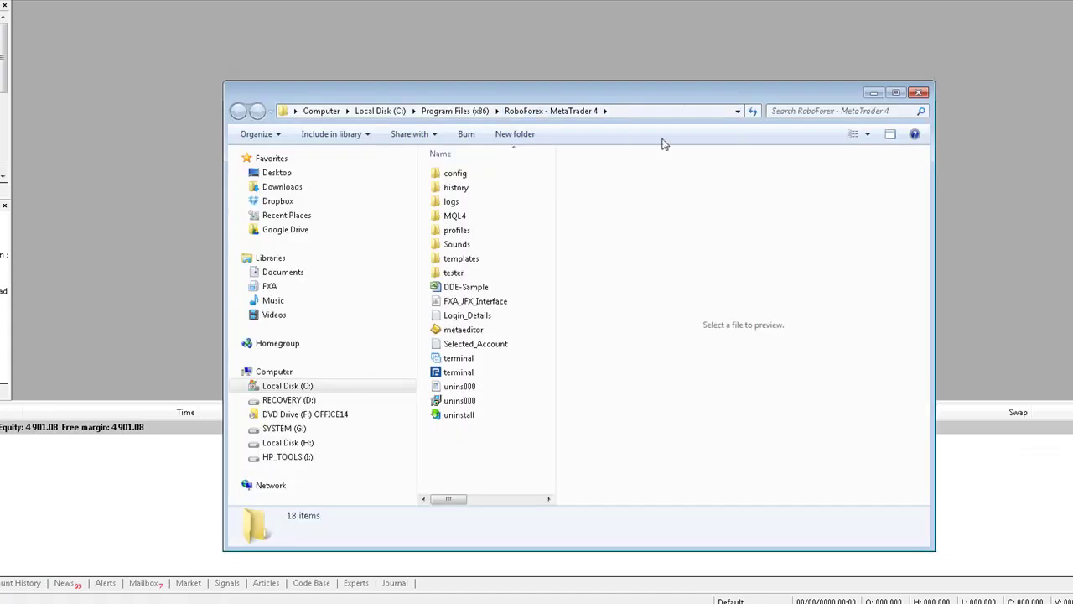
left_click(918, 92)
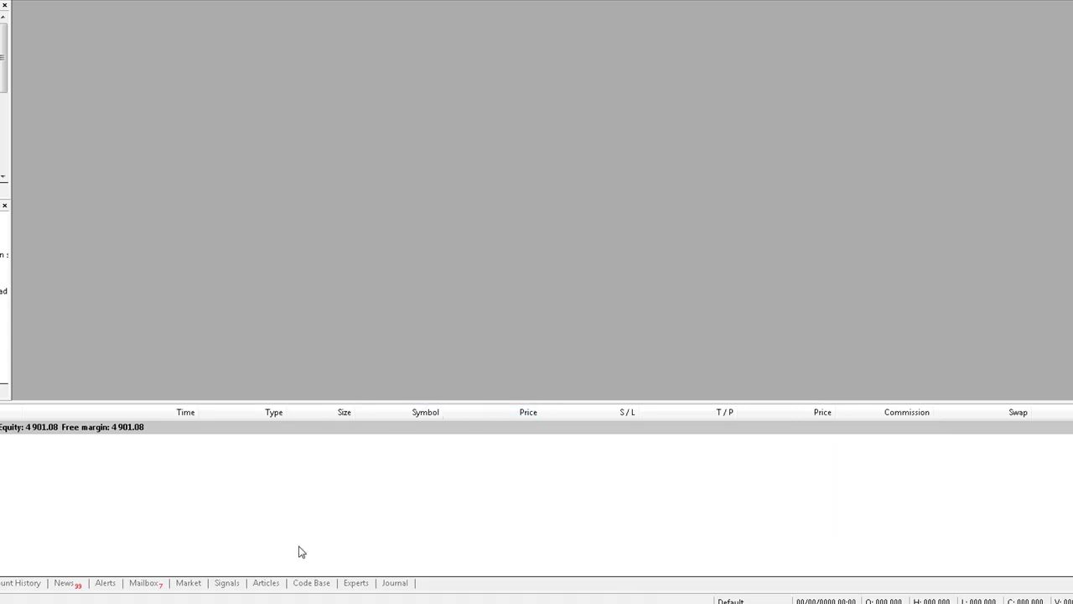
key("alt+Tab")
Replace the destination with the copied RoboForex - MetaTrader 4 path, then install and finish setup.
left_click_drag(578, 272, 383, 273)
key("ctrl+c")
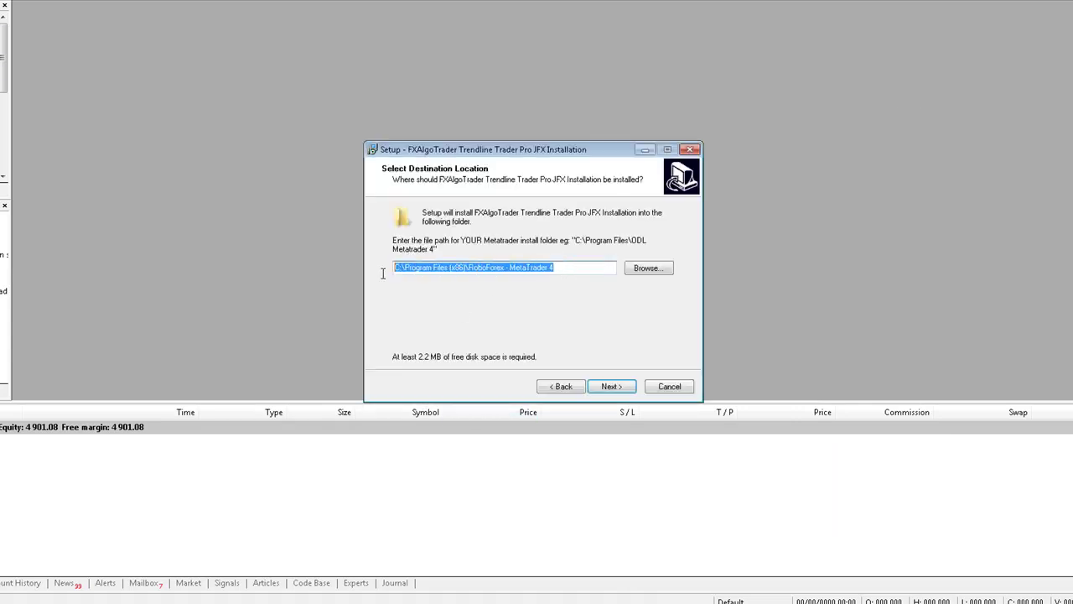
key("Delete")
key("ctrl+v")
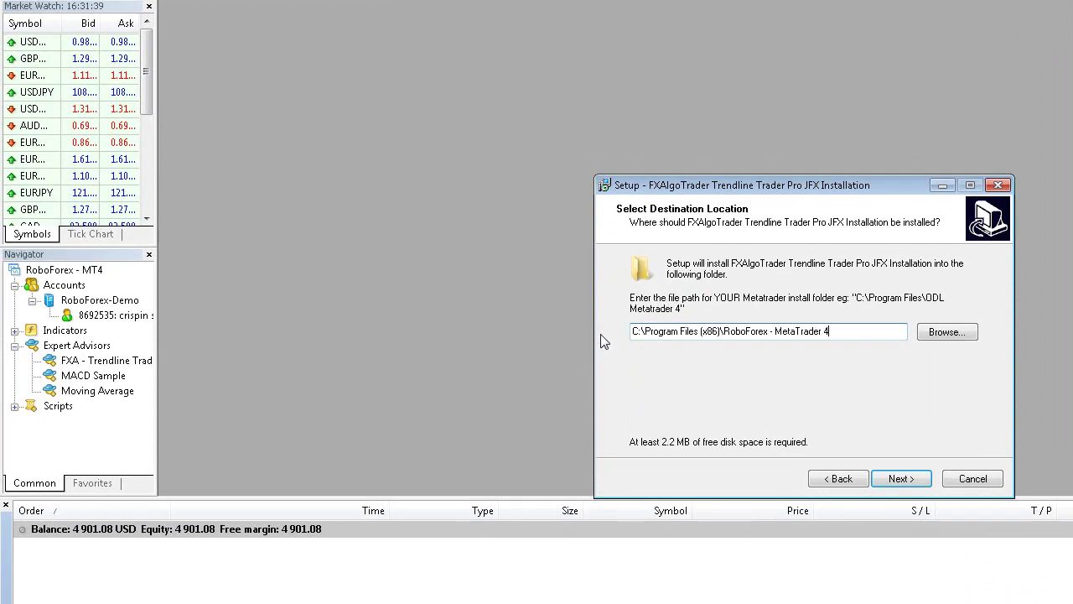
left_click(897, 479)
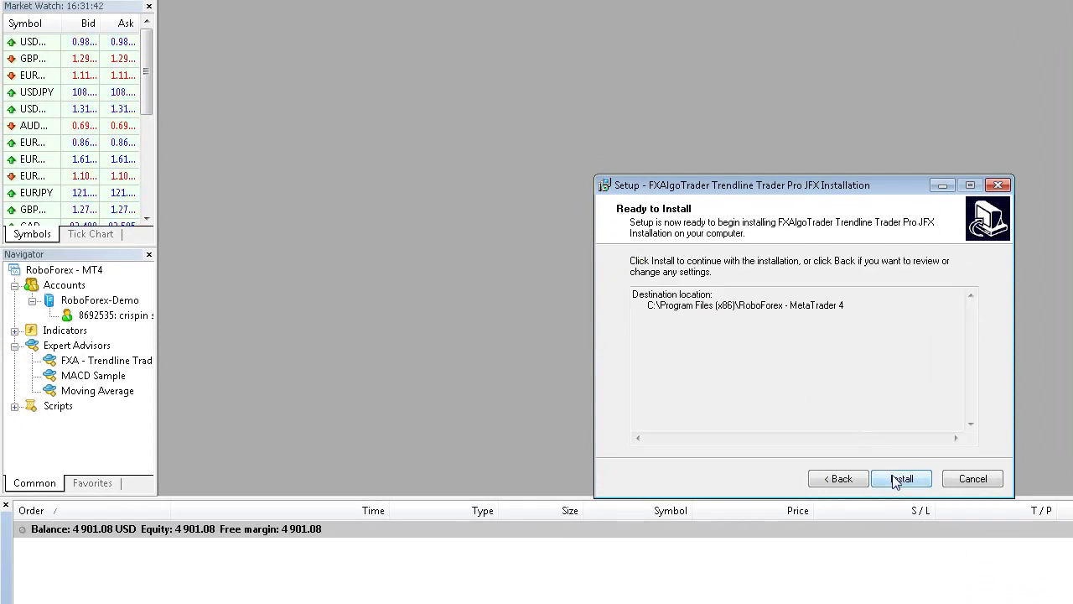
left_click(897, 480)
left_click(897, 479)
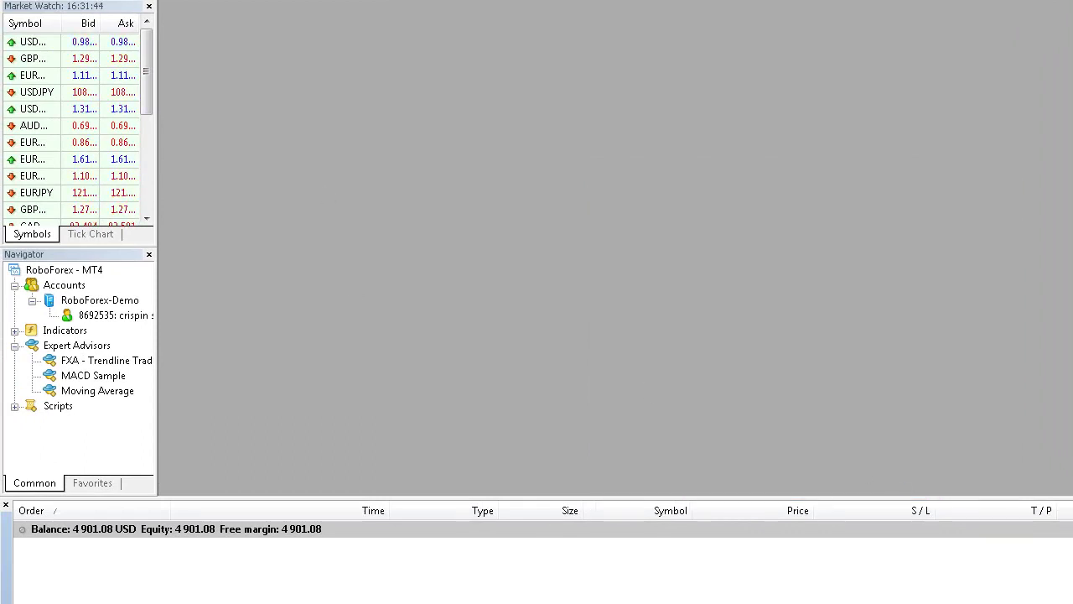
Open a new GBPUSD H1 chart and maximize it to fill the workspace.
left_click(251, 77)
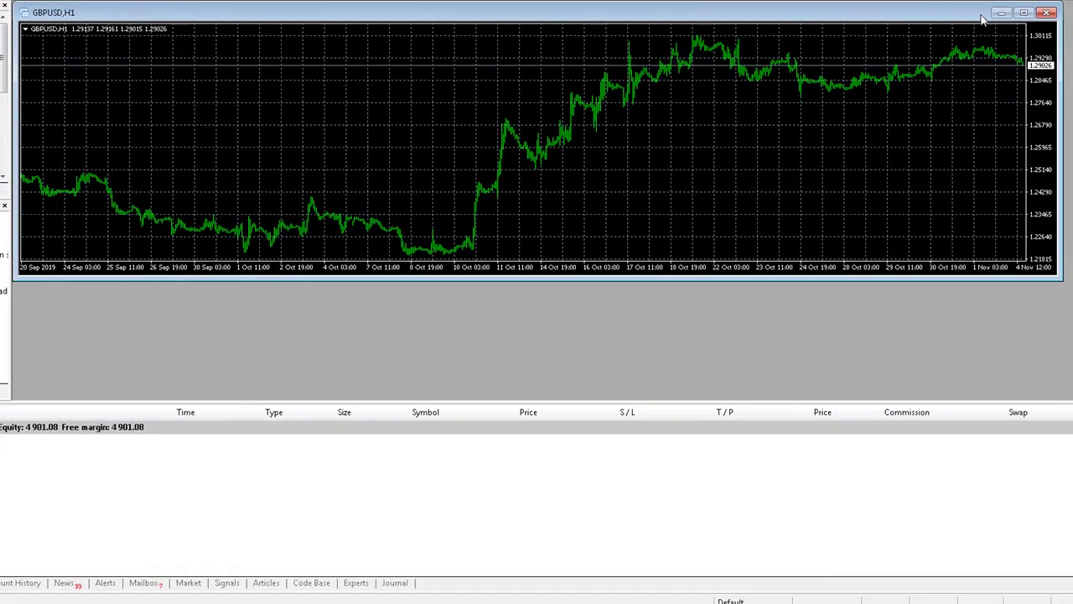
left_click(1024, 12)
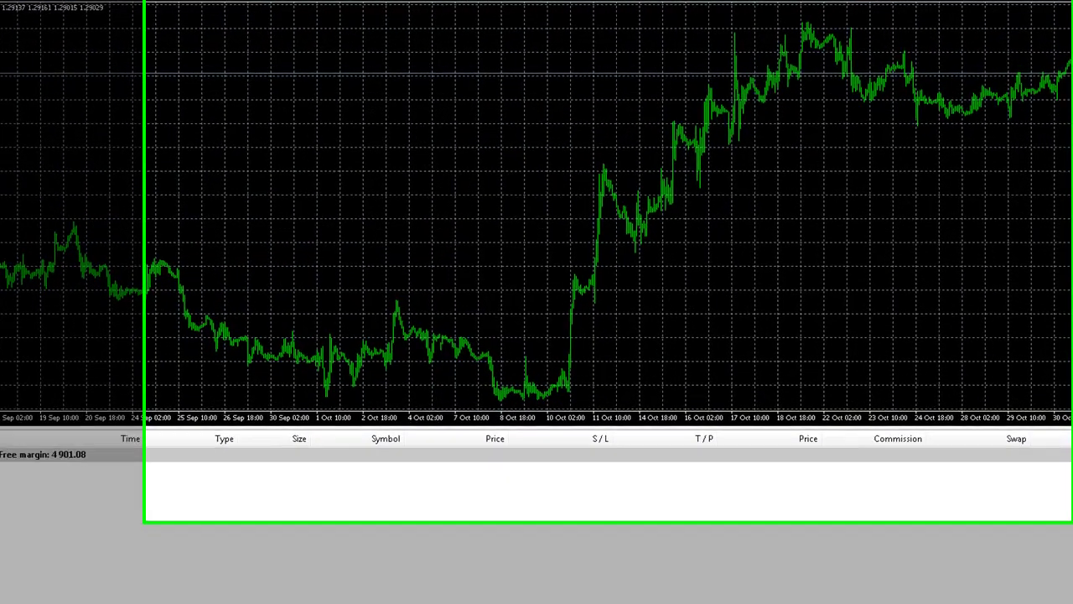
Set the GBPUSD chart's colour scheme to Black On White in chart Properties.
right_click(337, 149)
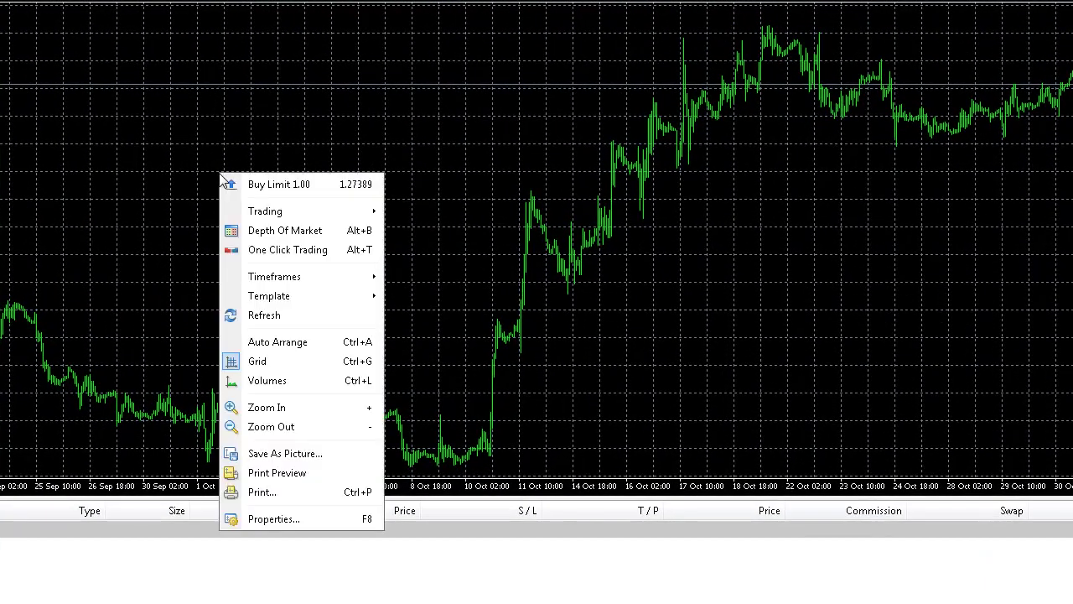
left_click(276, 518)
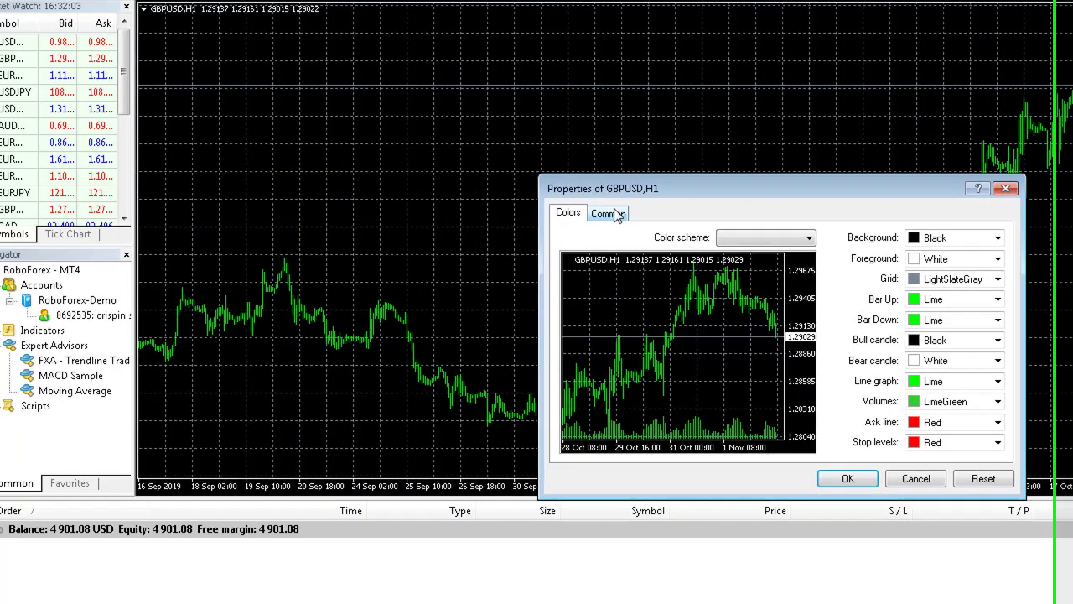
left_click(635, 213)
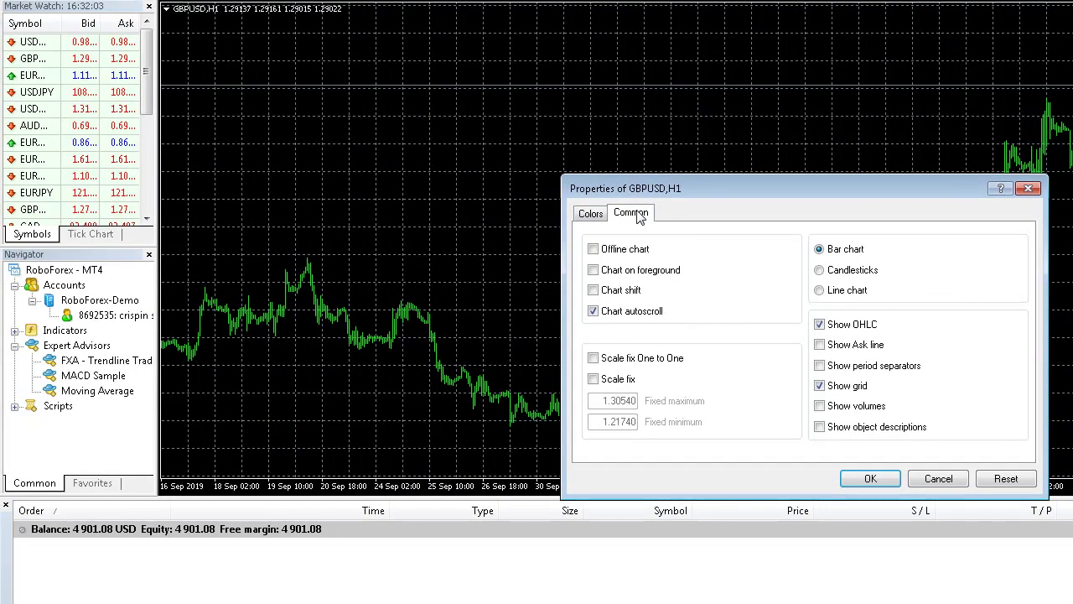
left_click(595, 217)
left_click(762, 239)
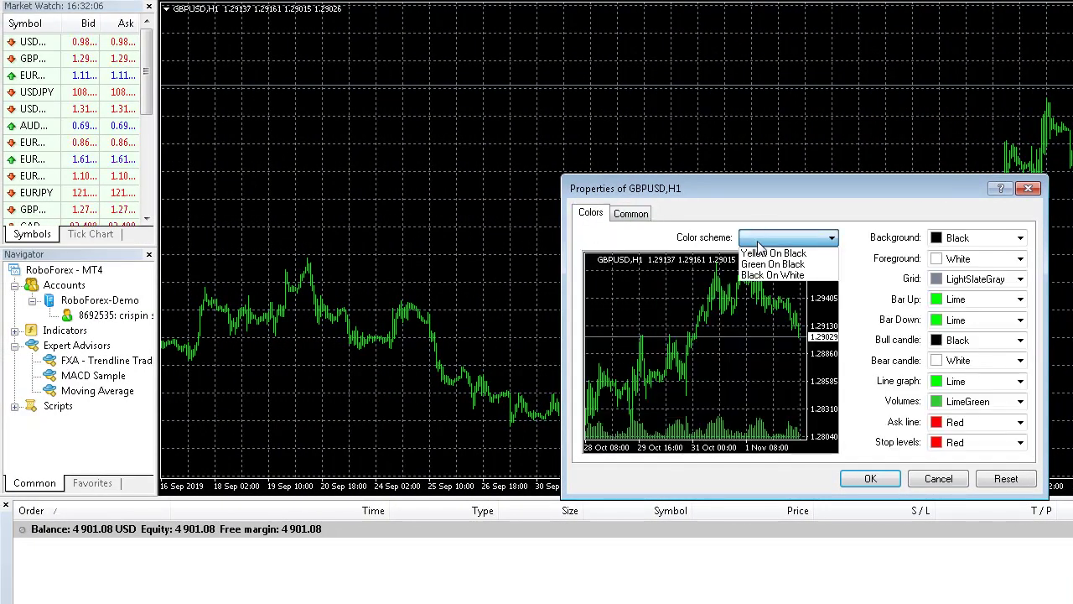
left_click(771, 274)
left_click(870, 478)
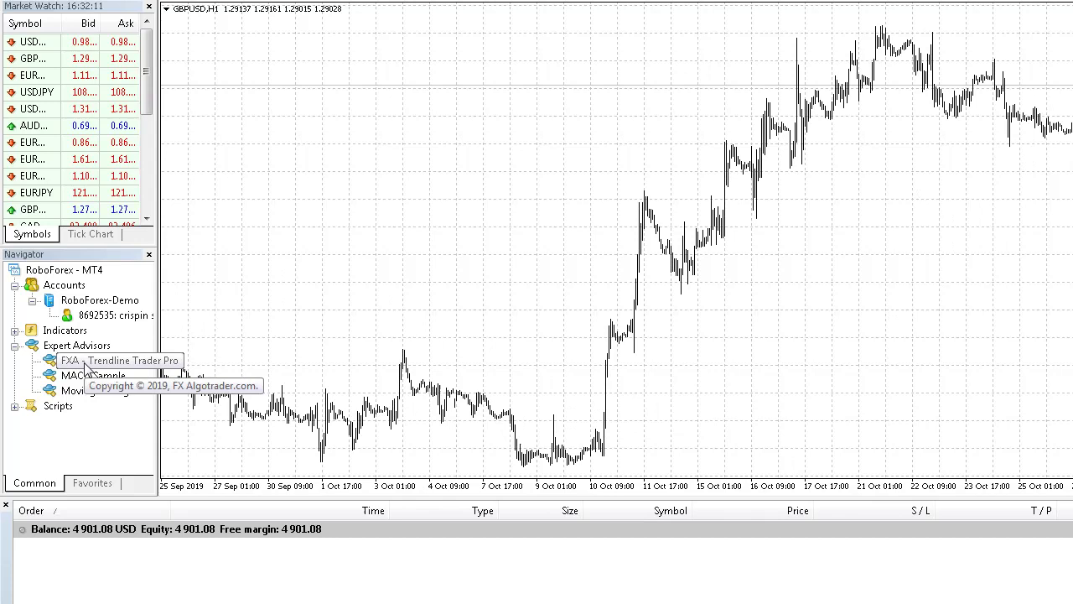
Drag FXA - Trendline Trader Pro onto the GBPUSD chart with Allow DLL imports ticked.
left_click_drag(86, 368, 518, 285)
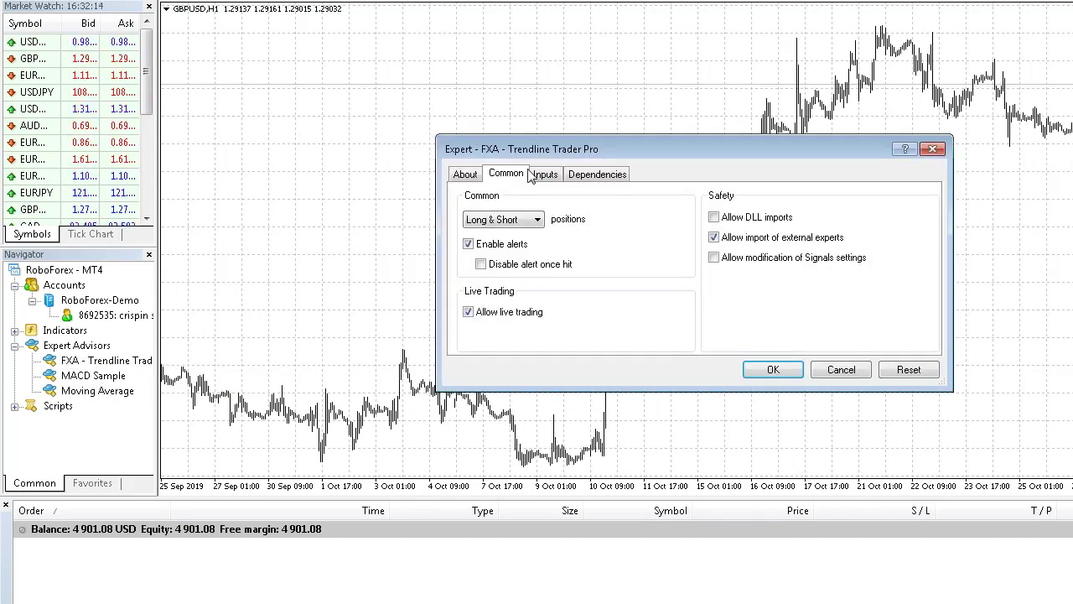
left_click(713, 217)
left_click(769, 371)
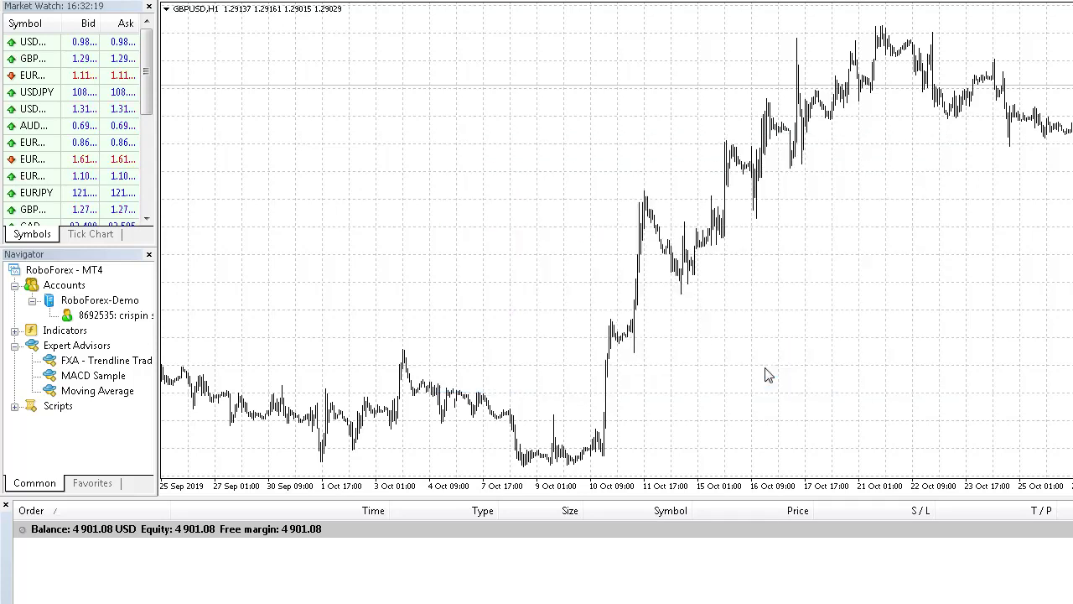
Hide the chart grid, run FXA_JFX_Interface from the data folder, and place its panel top-left.
right_click(843, 219)
left_click(905, 445)
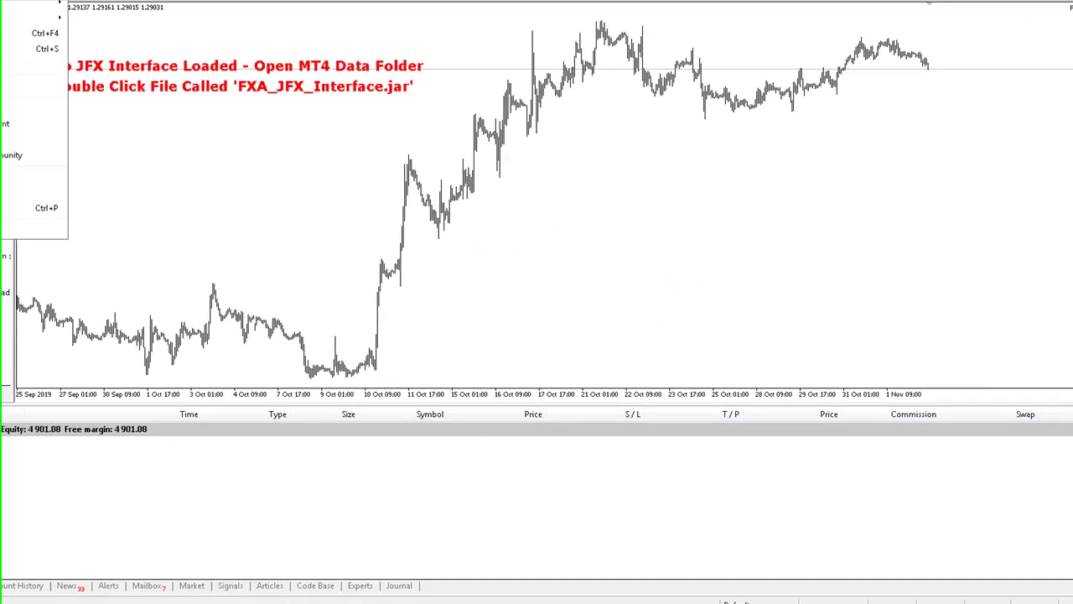
left_click(25, 86)
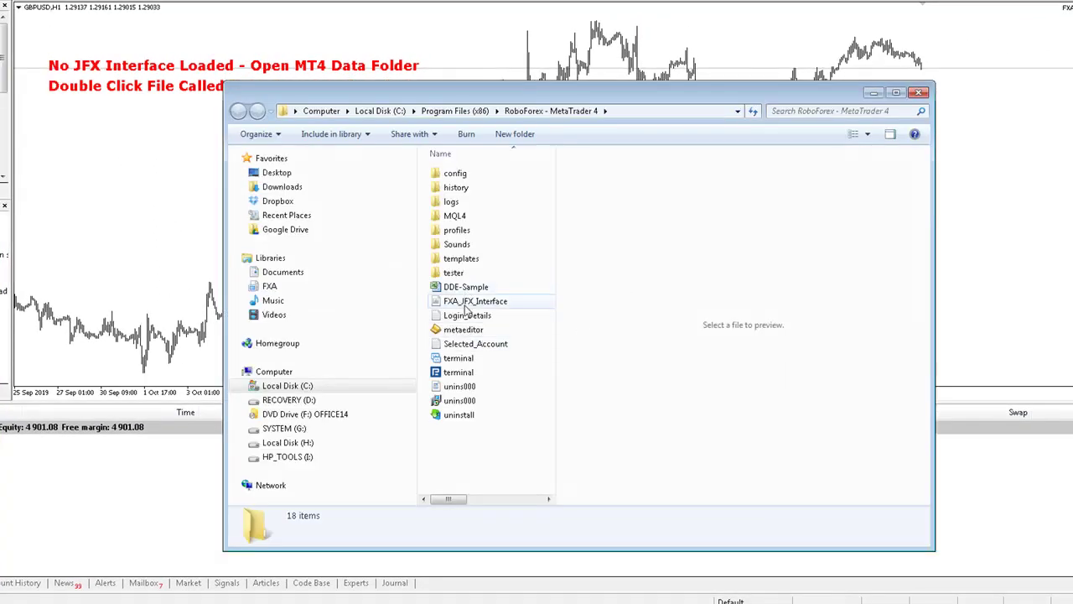
left_click(466, 305)
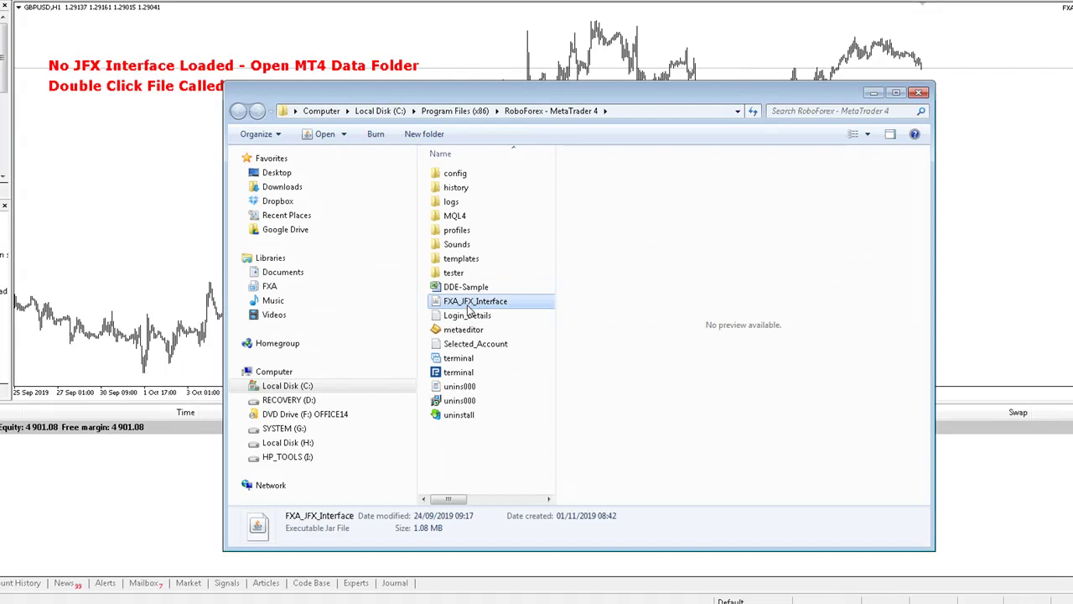
double_click(468, 307)
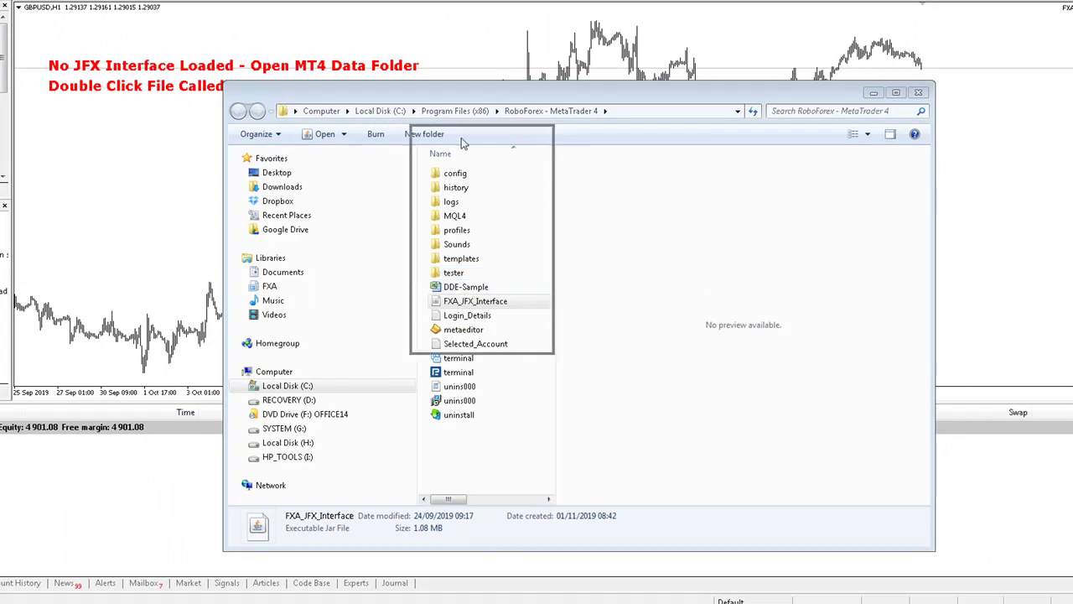
left_click_drag(463, 134, 8, 75)
Switch the chart to H4 and back to H1, then launch Trendline Trader Pro from Trendline Trading Systems.
left_click(918, 93)
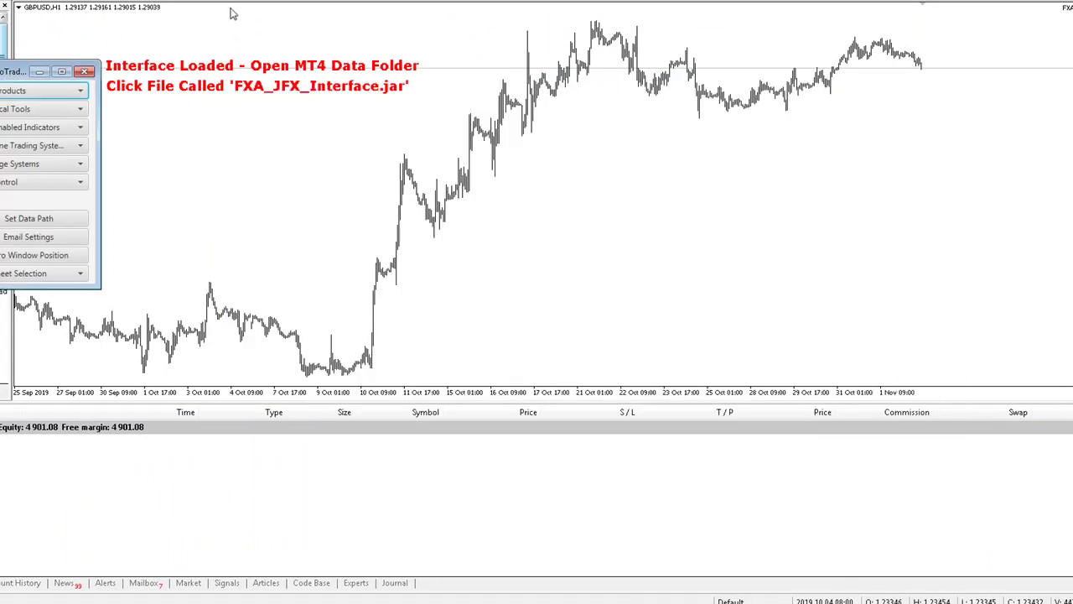
left_click(216, 5)
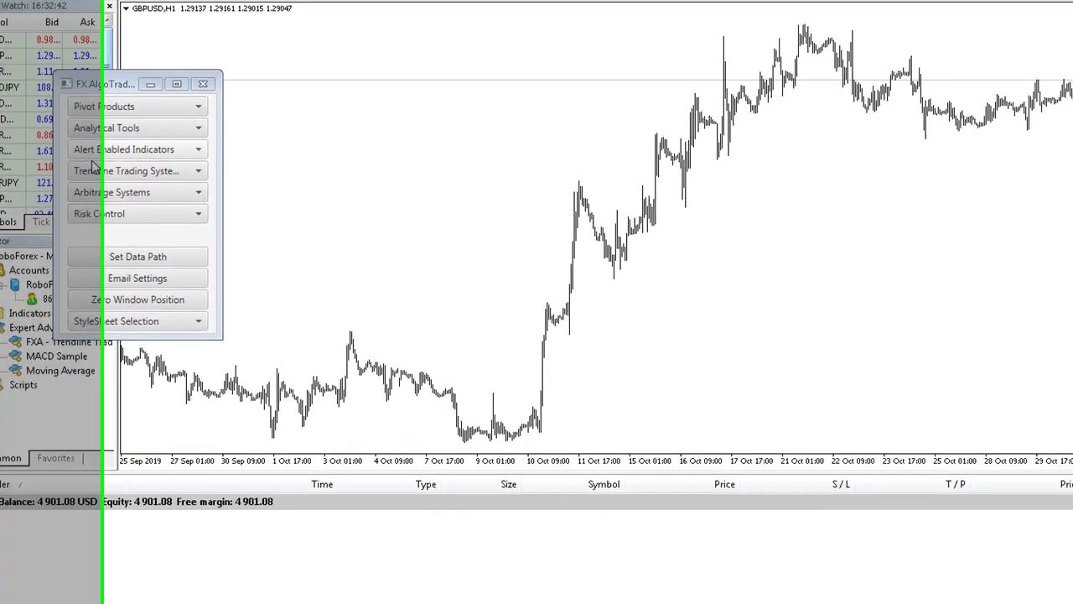
left_click(168, 179)
left_click(25, 196)
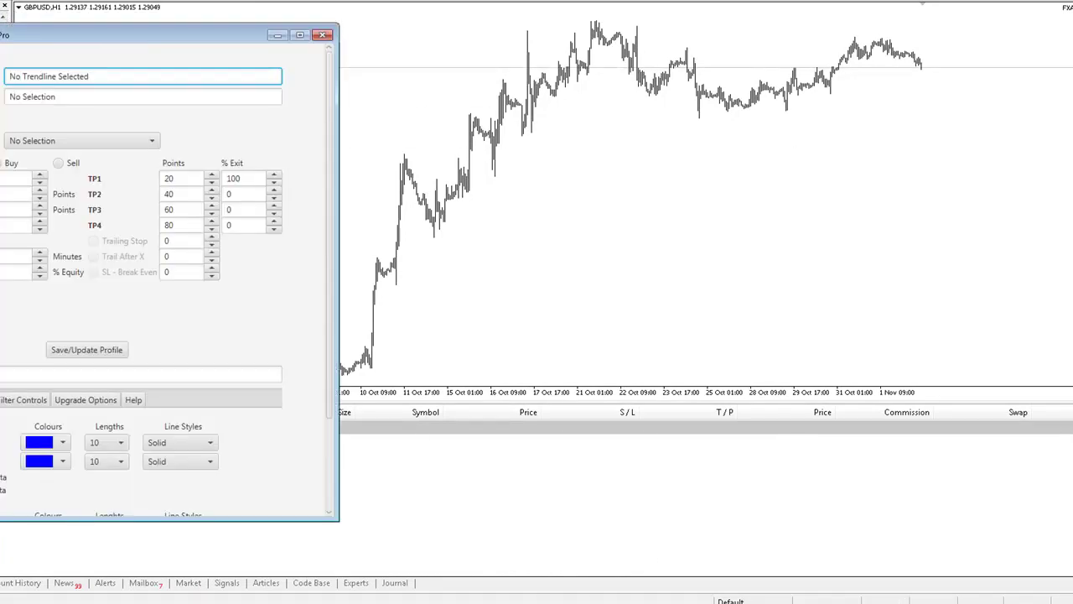
Draw a rising trendline below recent GBPUSD prices and set its behaviour to Touch.
mouse_move(679, 151)
left_mouse_down()
mouse_move(806, 123)
mouse_move(921, 79)
left_mouse_up()
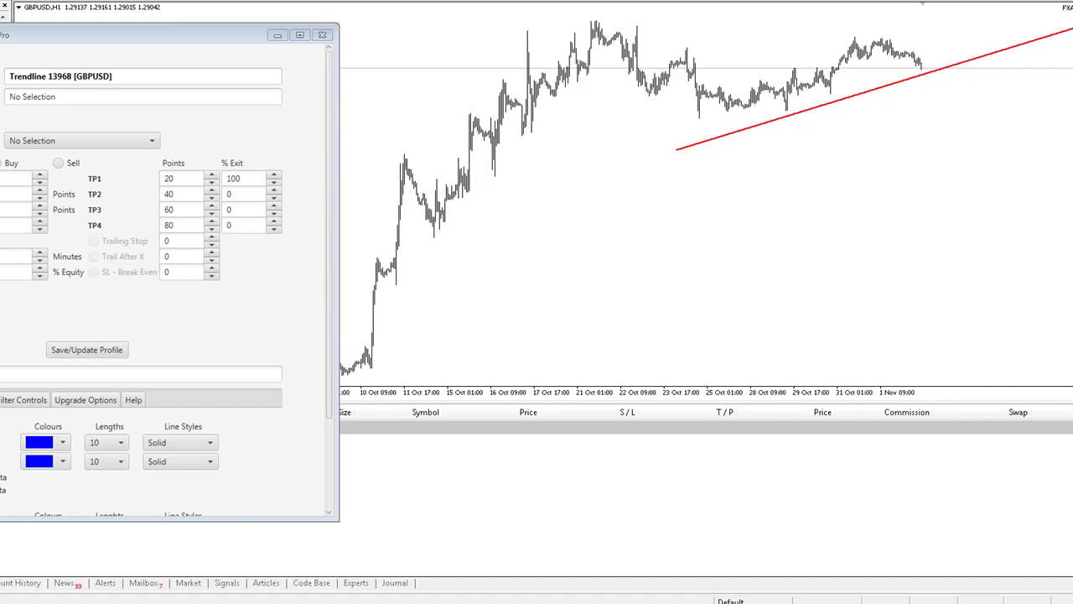
left_click(34, 141)
left_click(24, 175)
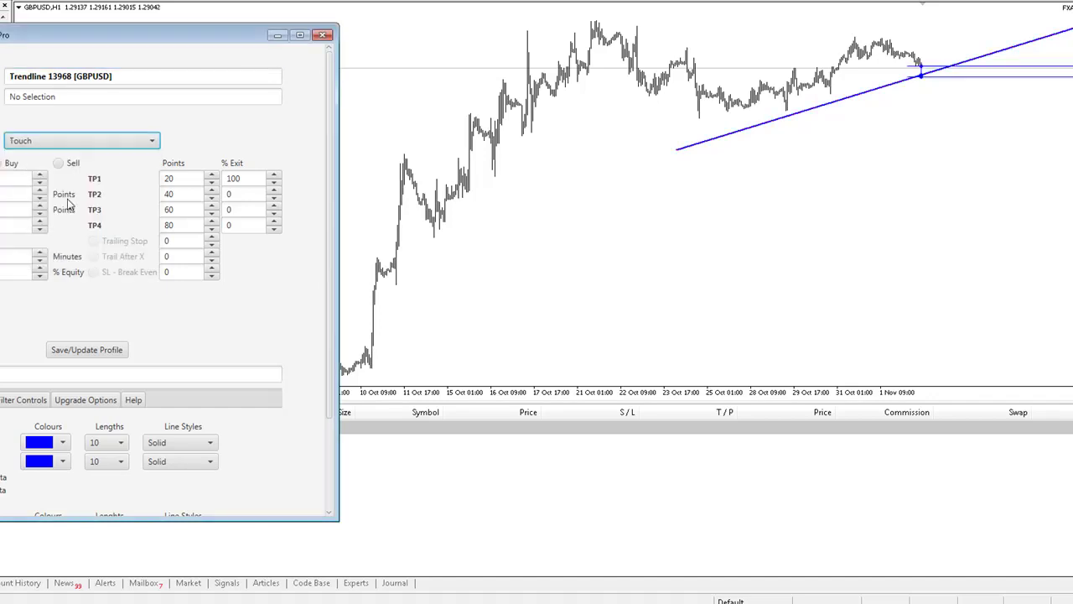
Turn on Show object descriptions in the chart's Common properties, then select the stop loss value.
right_click(594, 142)
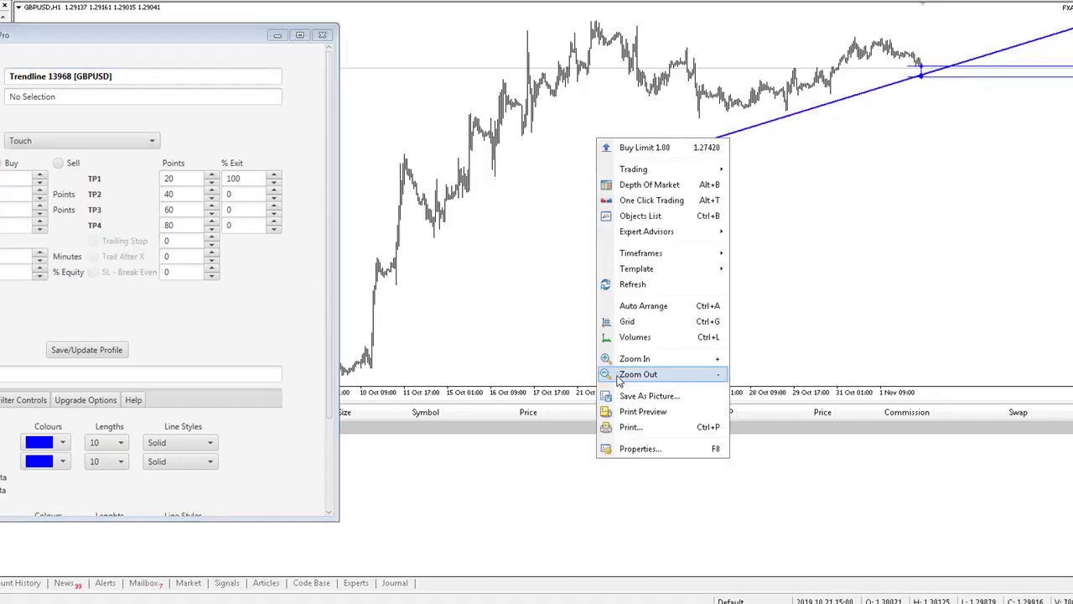
left_click(632, 447)
left_click(395, 172)
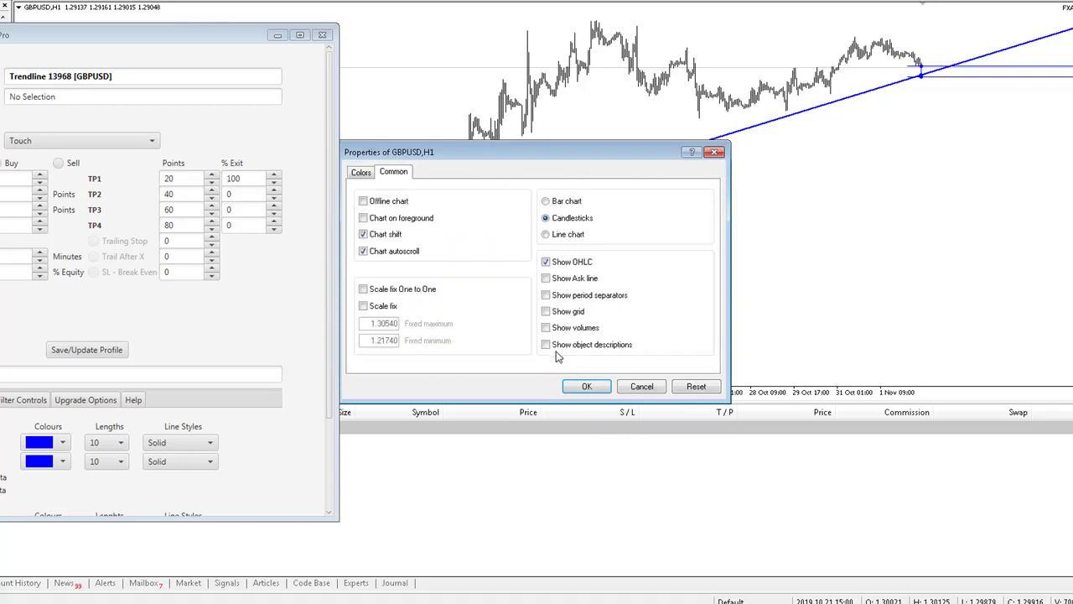
left_click(587, 386)
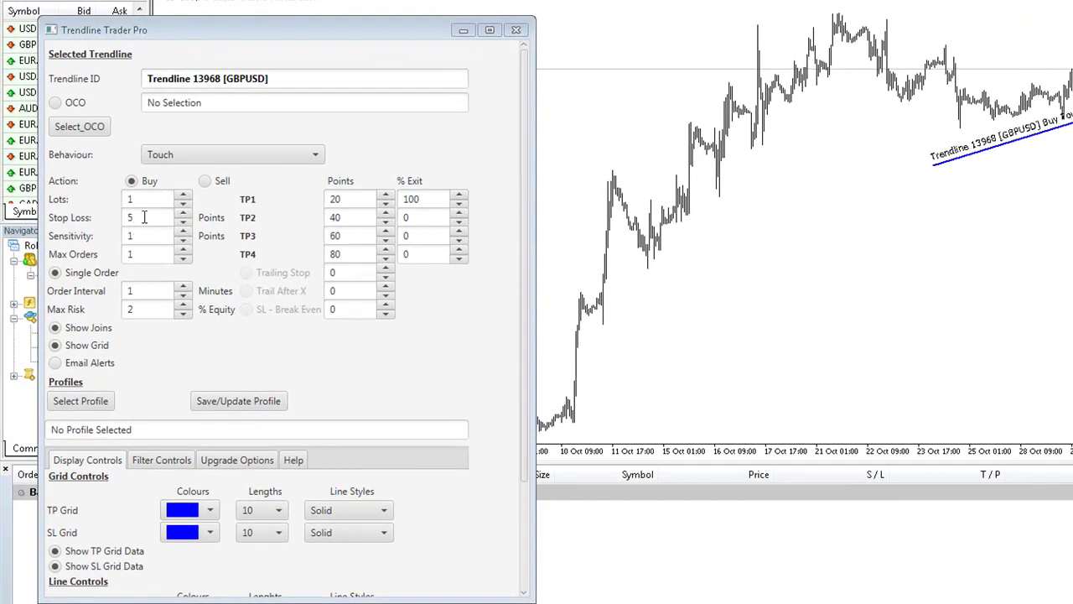
left_click(75, 208)
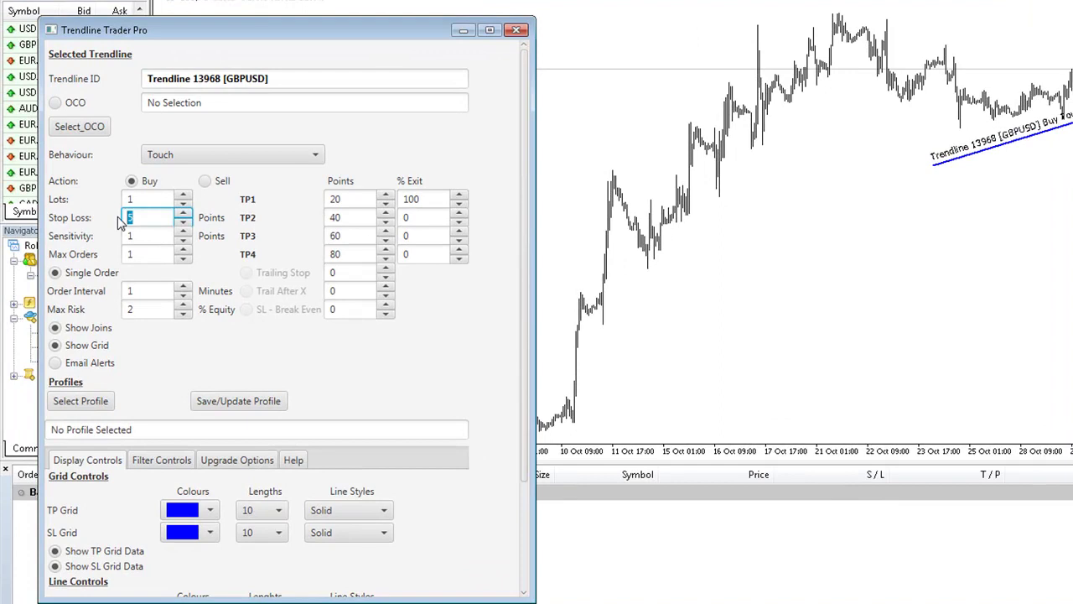
Set Stop Loss and TP1 to 50 points and raise Sensitivity by one step.
type("50")
left_click(361, 199)
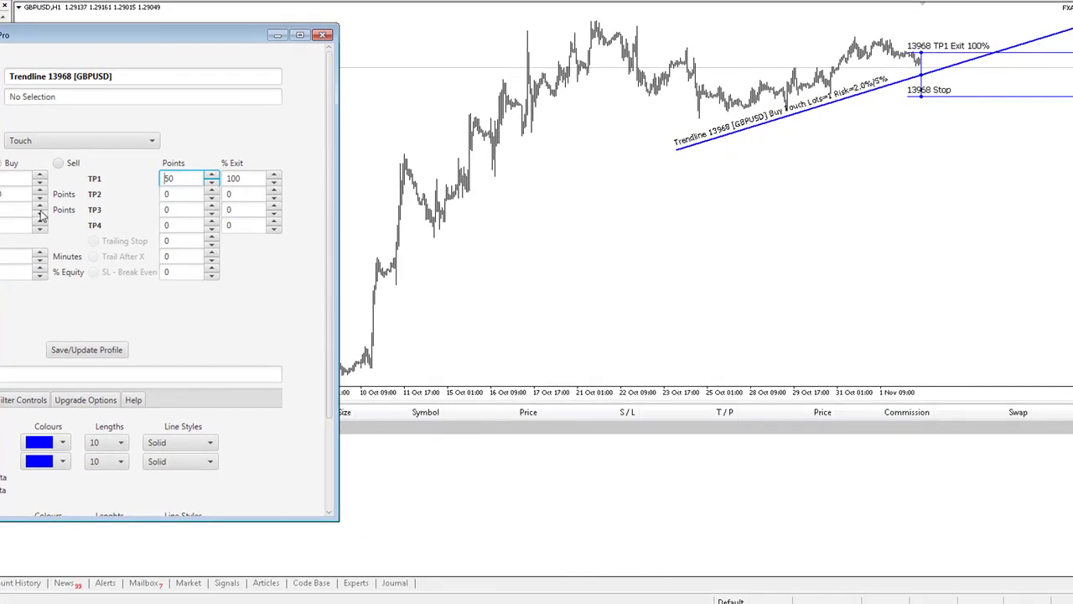
left_click(40, 211)
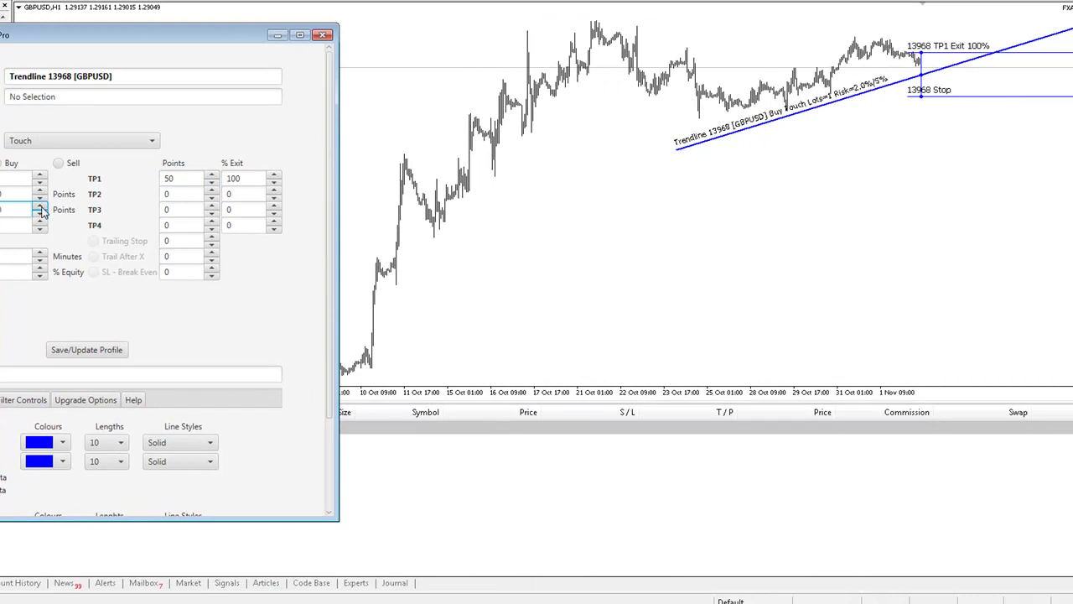
left_click(40, 211)
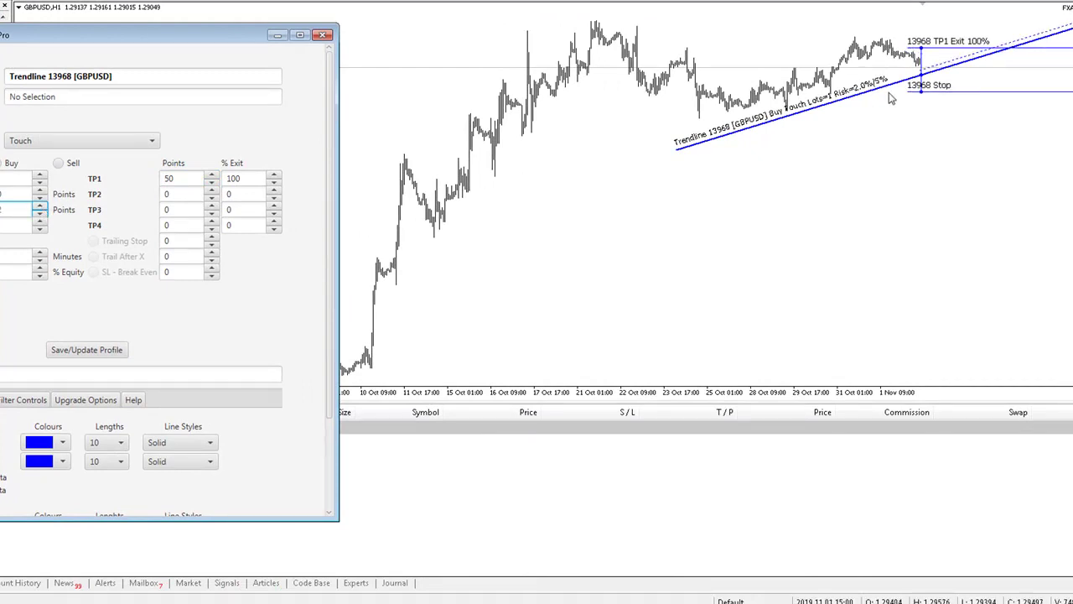
Raise the trendline's right end into current price, triggering the GBPUSD buy, and minimise Trendline Trader Pro.
double_click(839, 102)
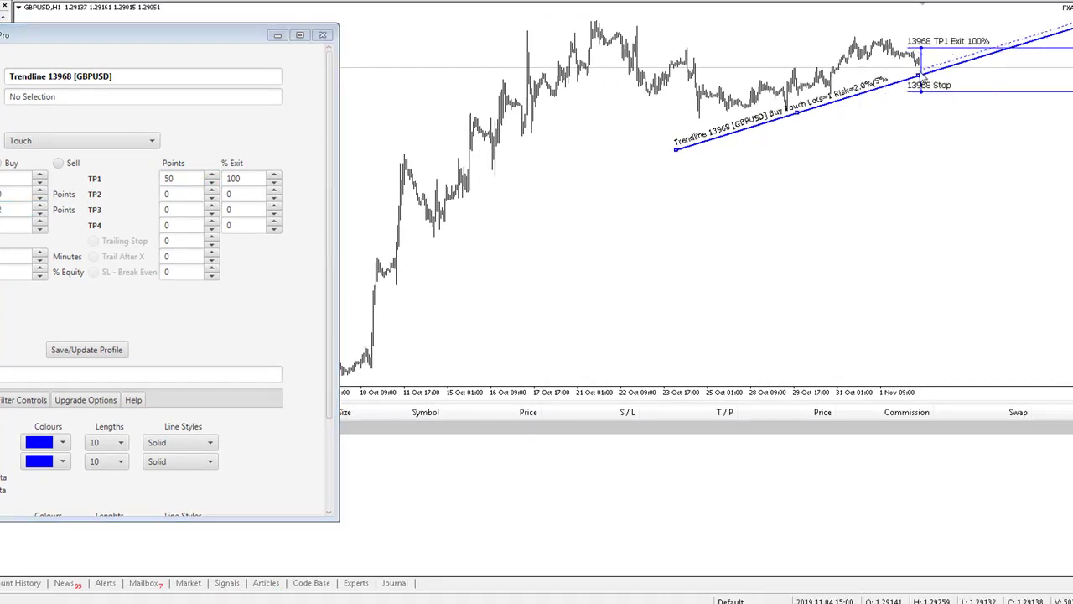
left_click_drag(922, 76, 920, 62)
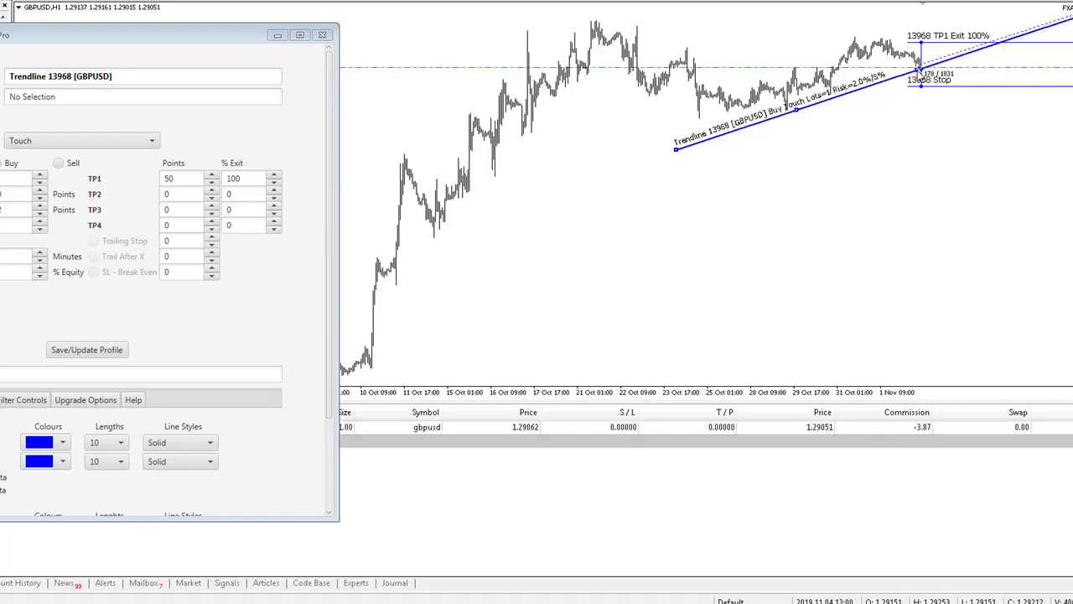
left_click(278, 34)
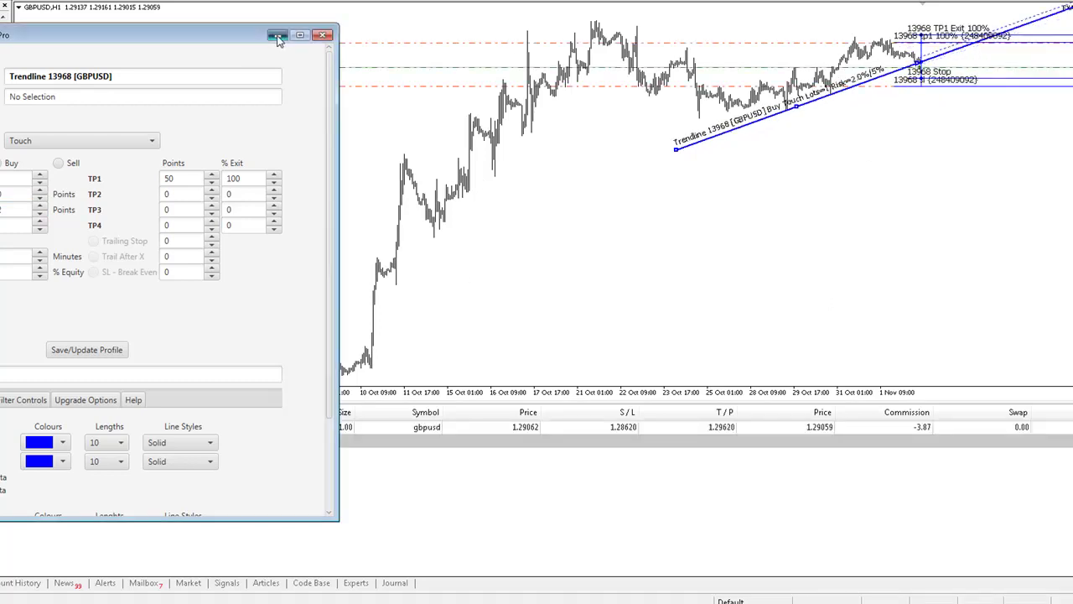
Show the Experts log with the GBPUSD buy at 1.29062, stop 1.28620, target 1.29620.
left_click(352, 584)
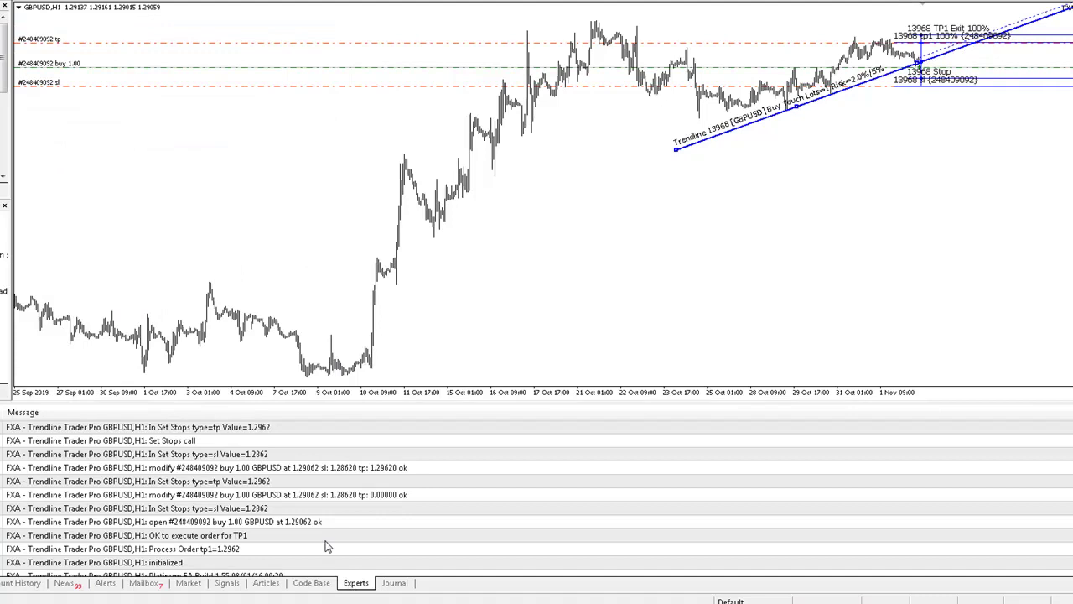